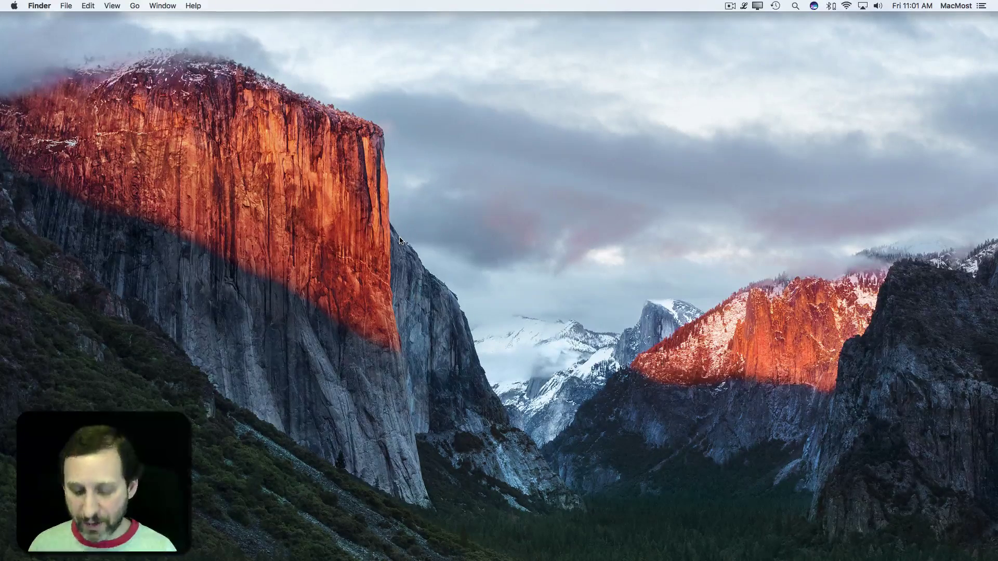
Open a new Finder window and go into the Project A folder
click(66, 6)
click(68, 20)
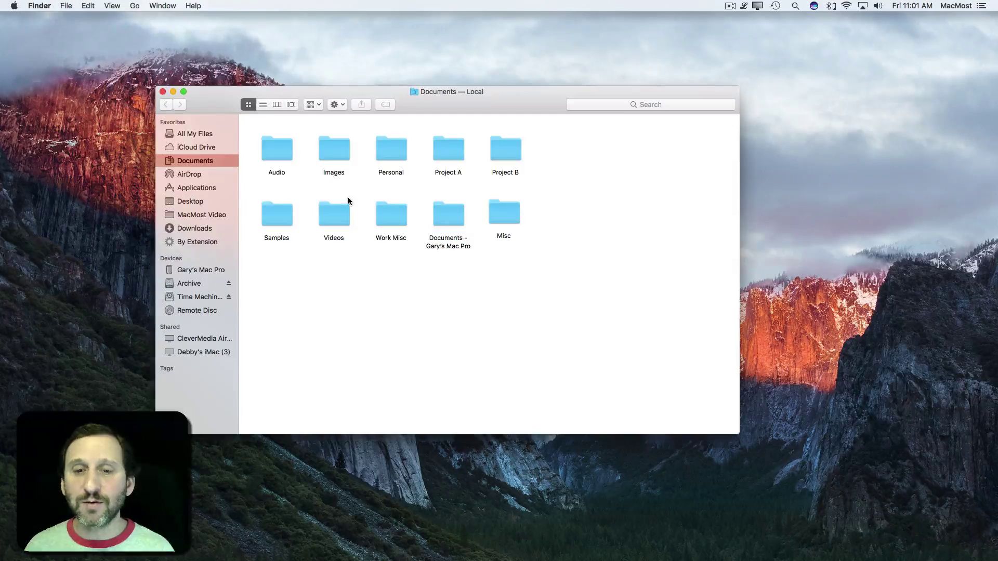
double_click(453, 153)
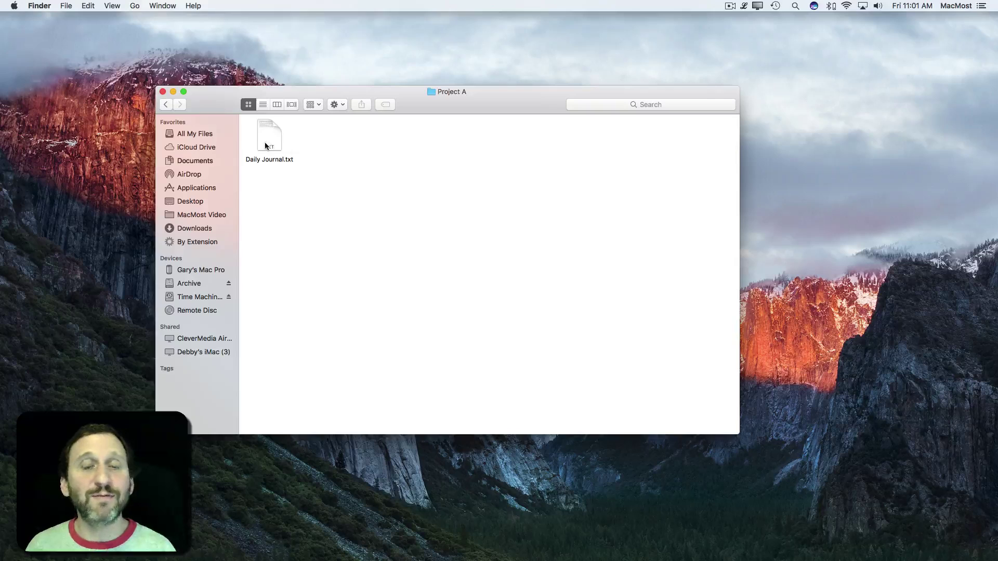
View Daily Journal.txt in TextEdit, then close the document
double_click(261, 143)
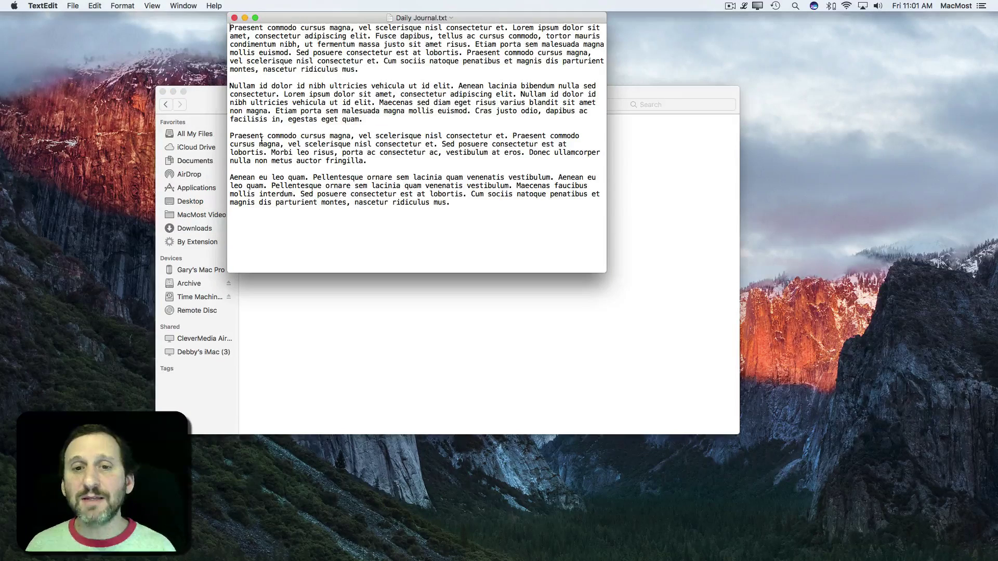
click(294, 240)
click(234, 19)
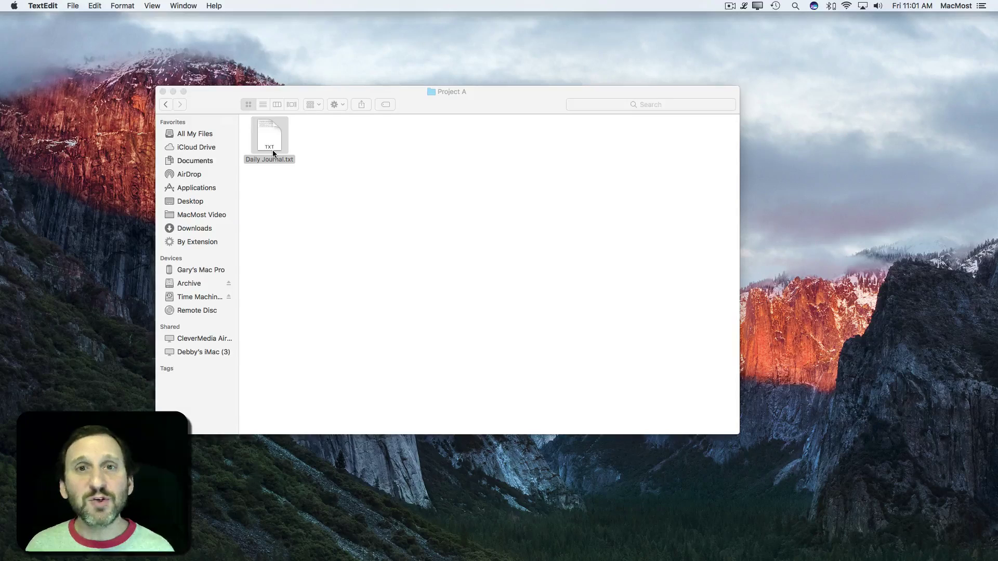
Move Daily Journal.txt onto the desktop, open it there, and close it
drag(272, 153, 931, 60)
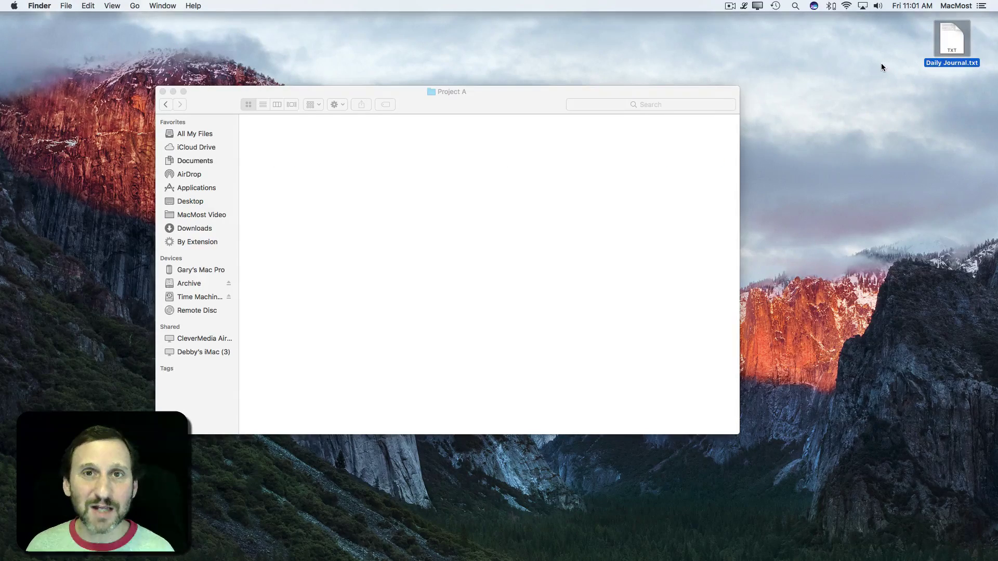
double_click(959, 33)
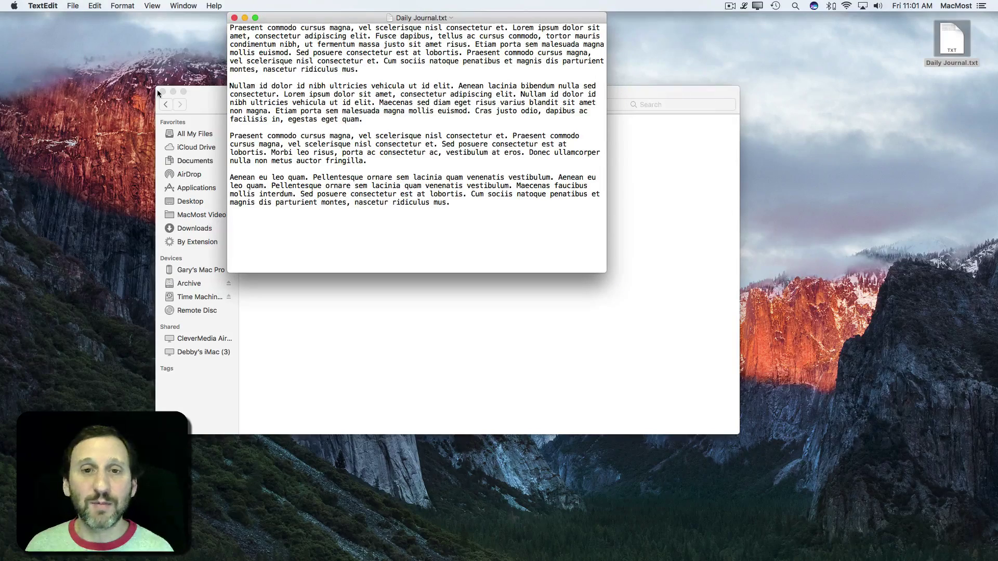
click(234, 18)
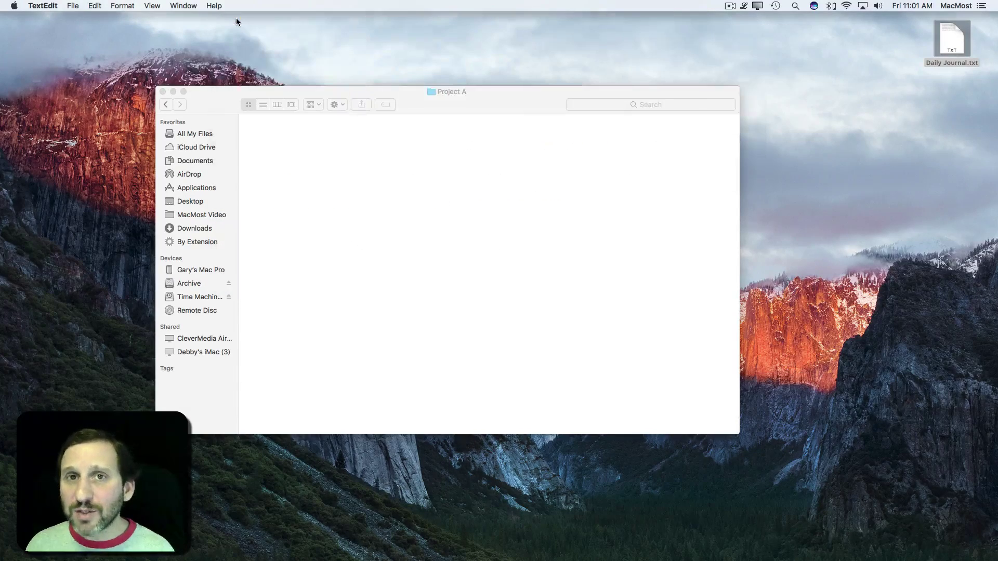
Drag Daily Journal.txt from the desktop back into the Project A window
click(784, 54)
drag(943, 38, 276, 150)
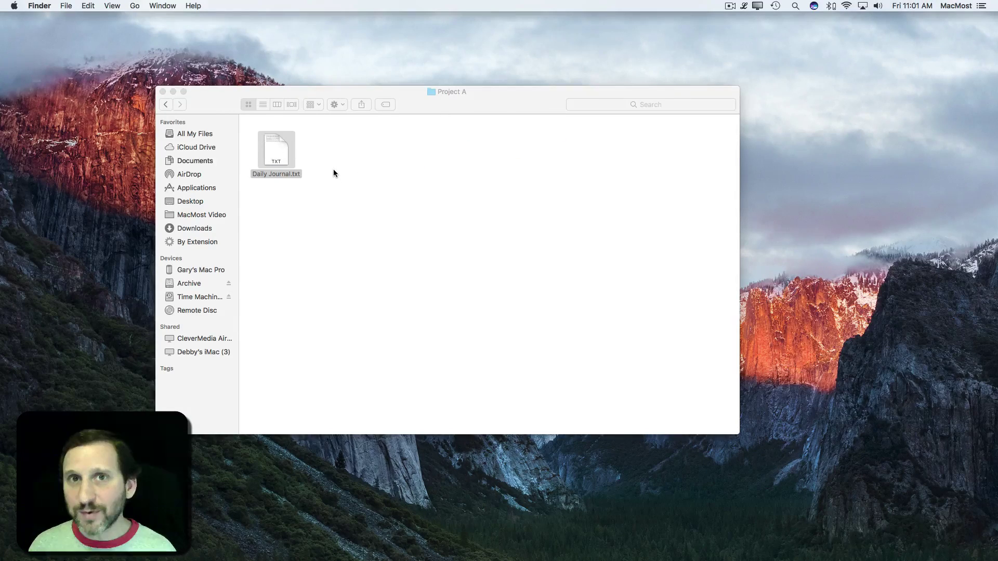
click(378, 159)
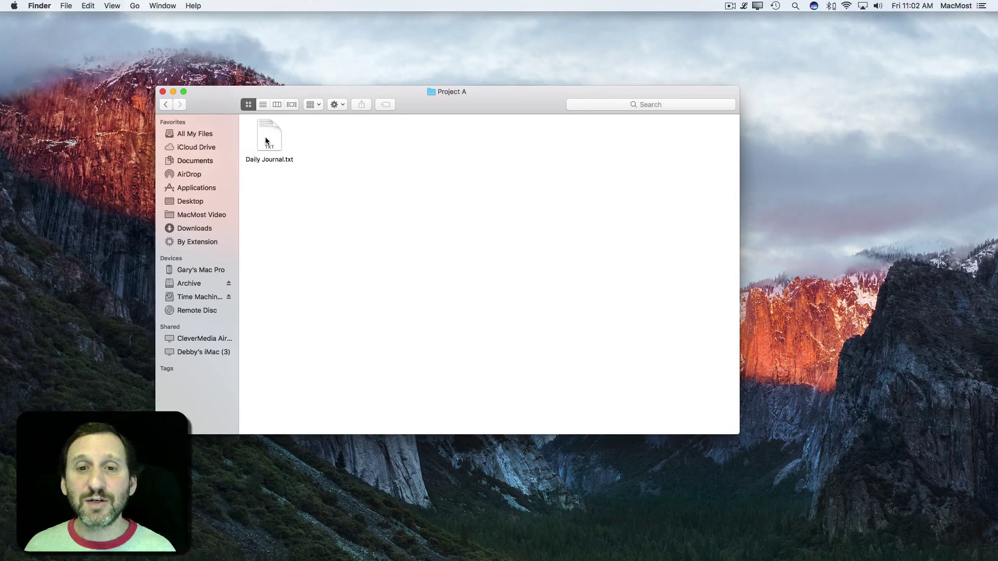
Make a desktop alias of Daily Journal.txt, open the journal through it, then close it
drag(266, 143, 954, 39)
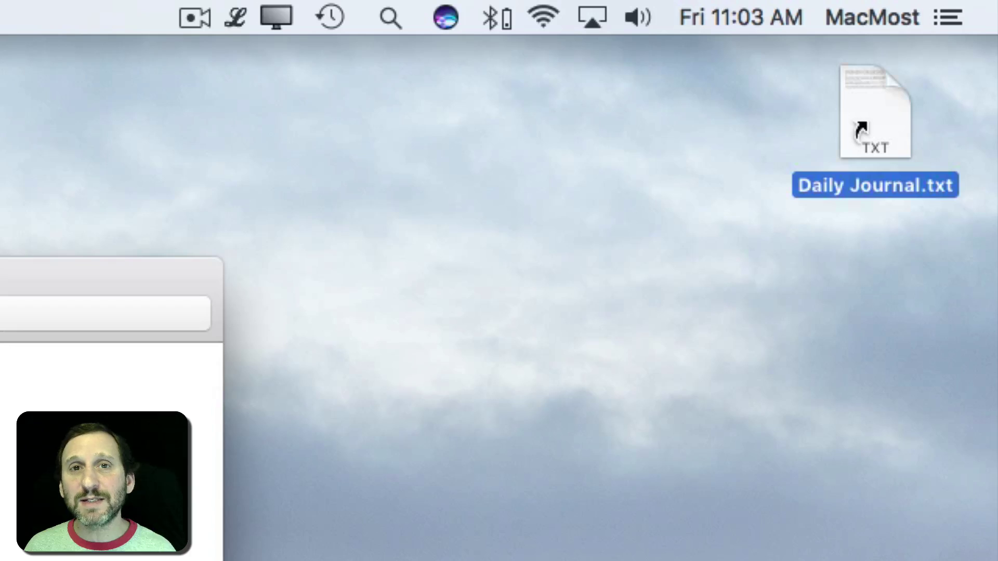
drag(860, 130, 866, 131)
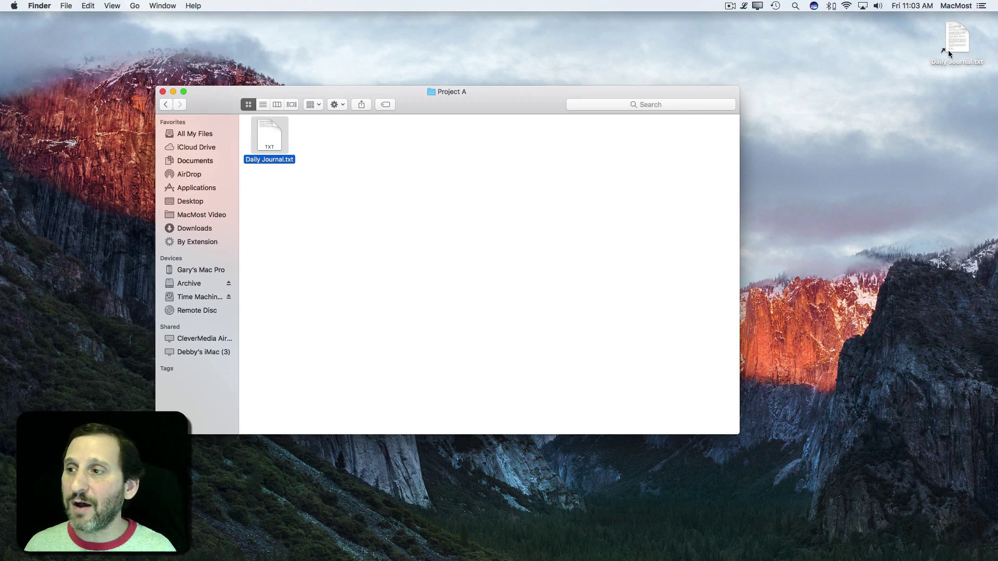
double_click(948, 50)
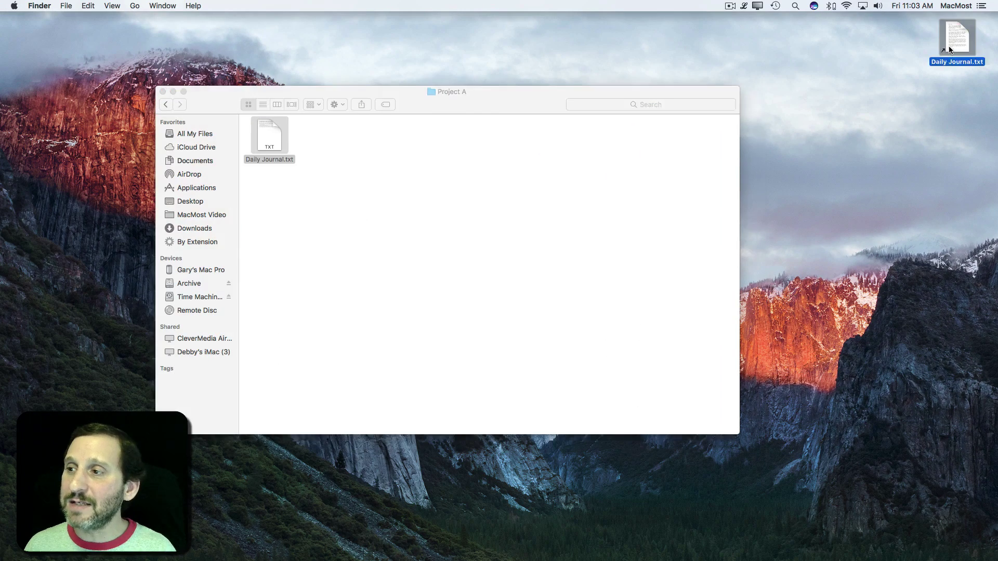
click(234, 17)
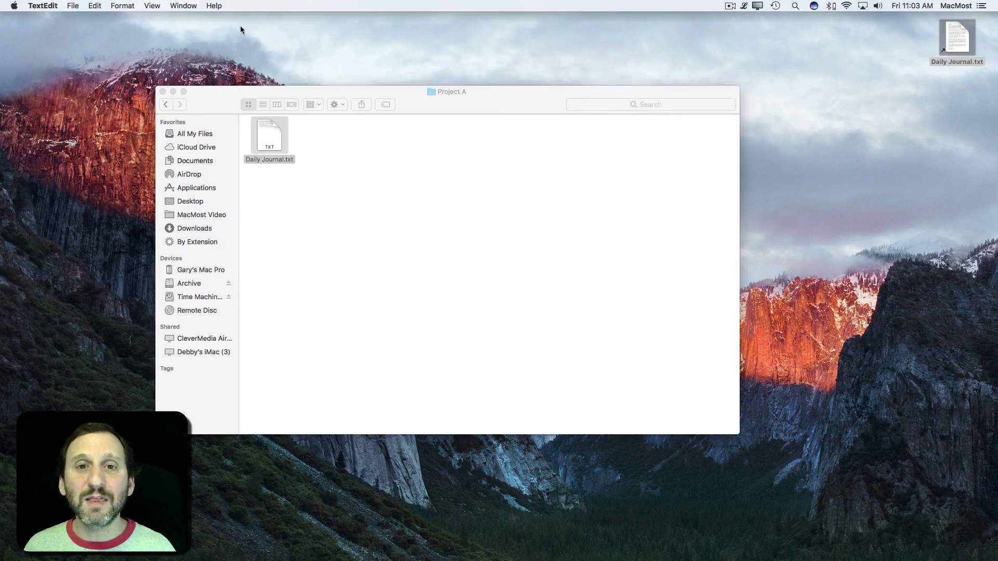
Reopen and close the journal, then drag the desktop alias into the Trash
double_click(265, 139)
click(236, 21)
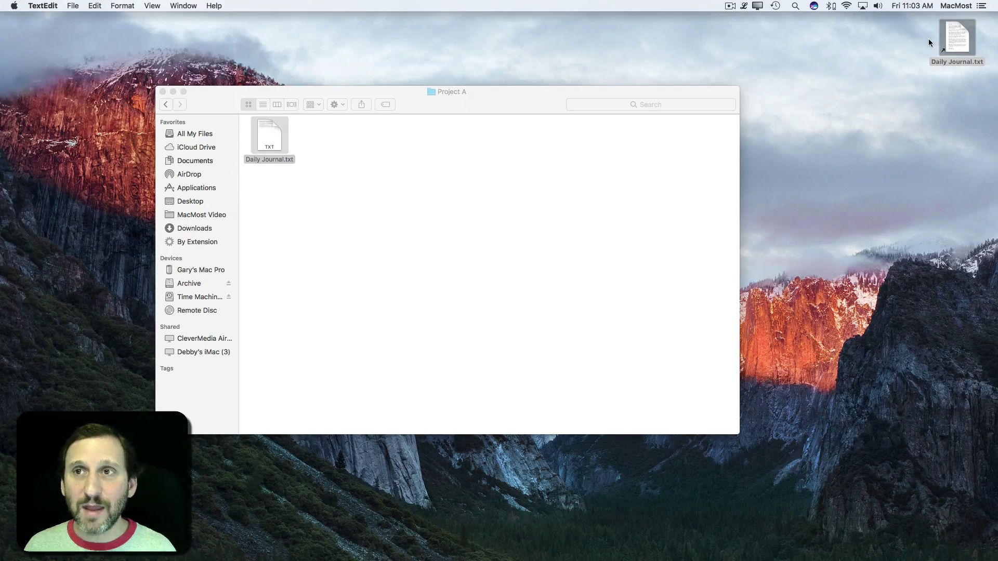
click(951, 52)
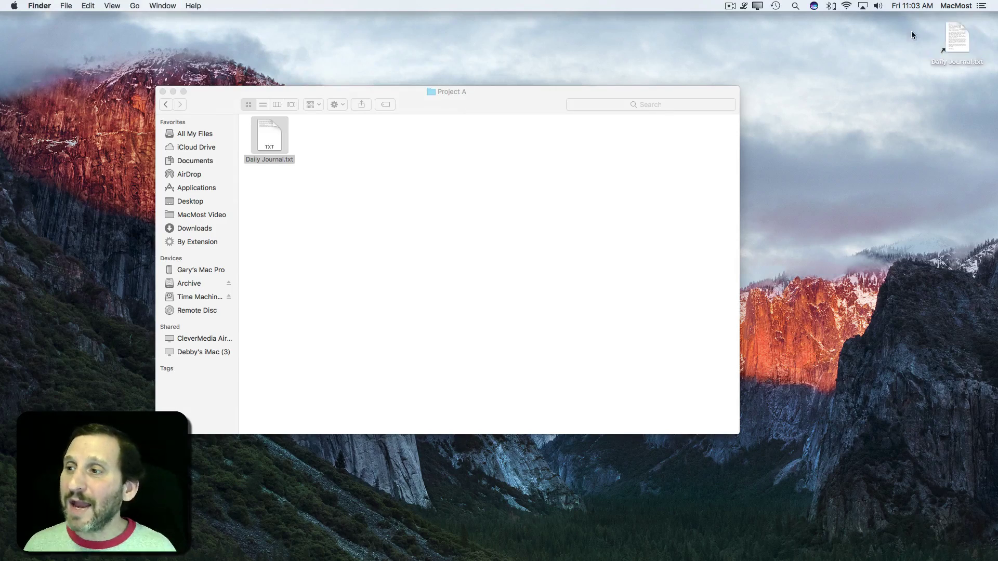
drag(949, 55, 945, 545)
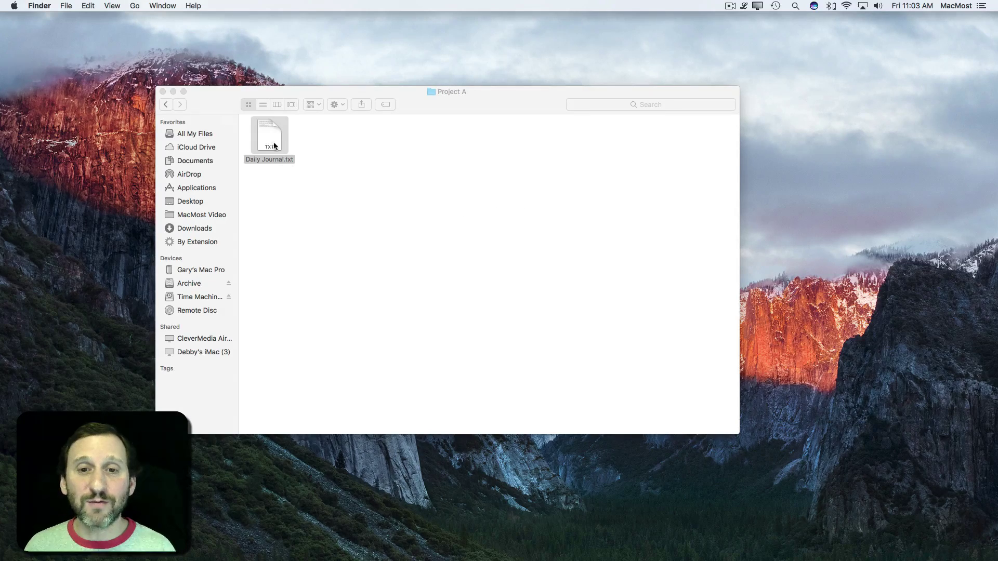
drag(263, 138, 906, 541)
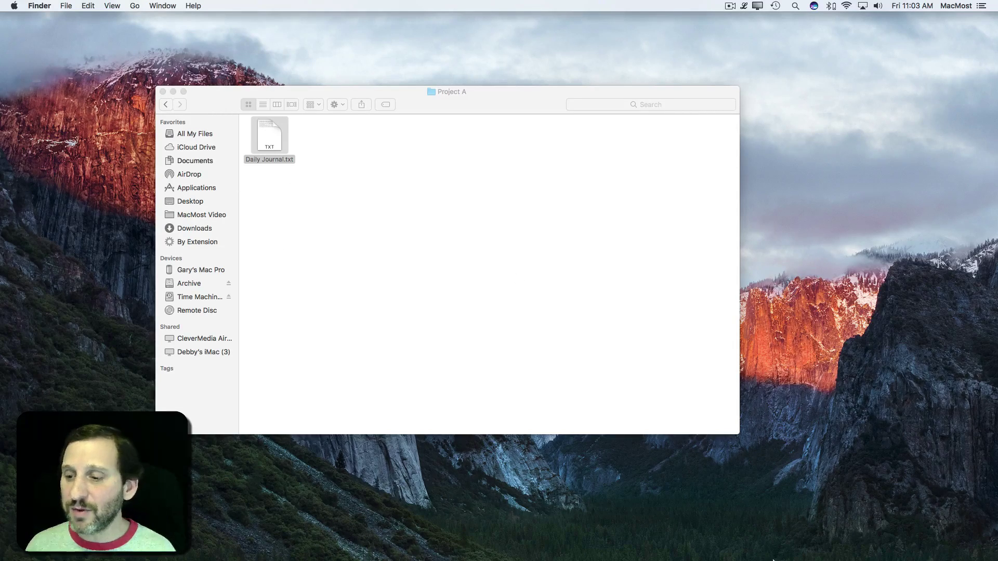
mouse_move(914, 544)
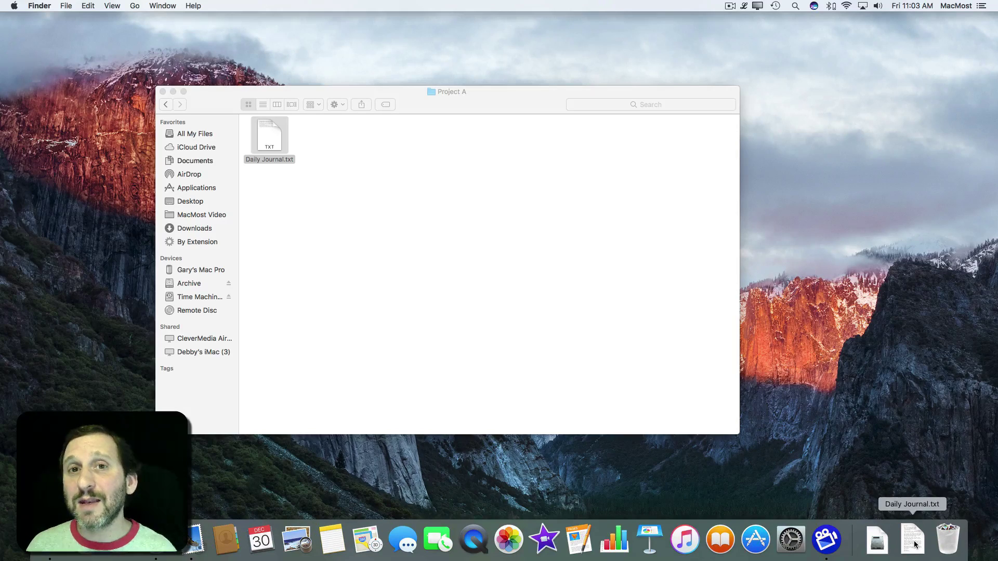
click(914, 544)
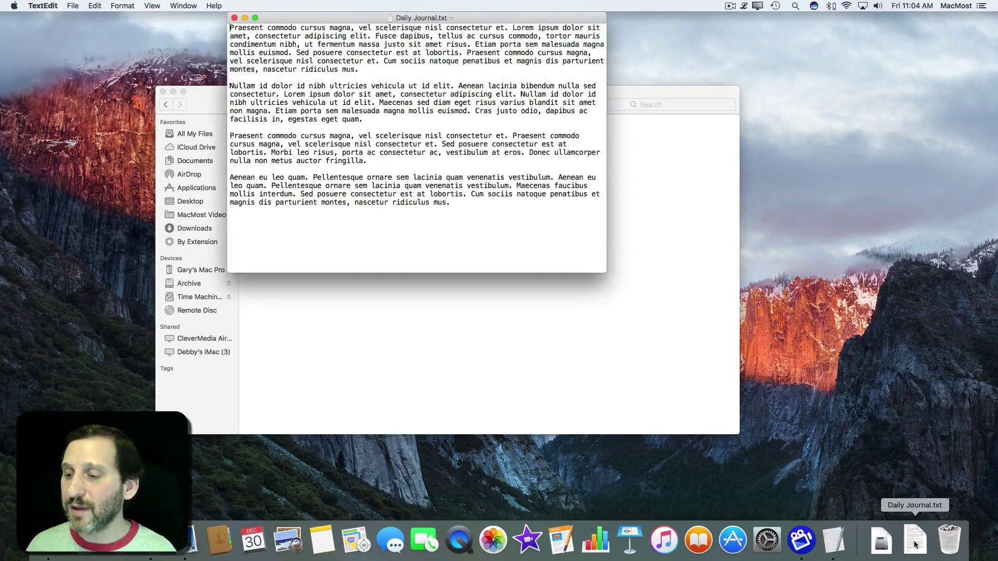
click(234, 18)
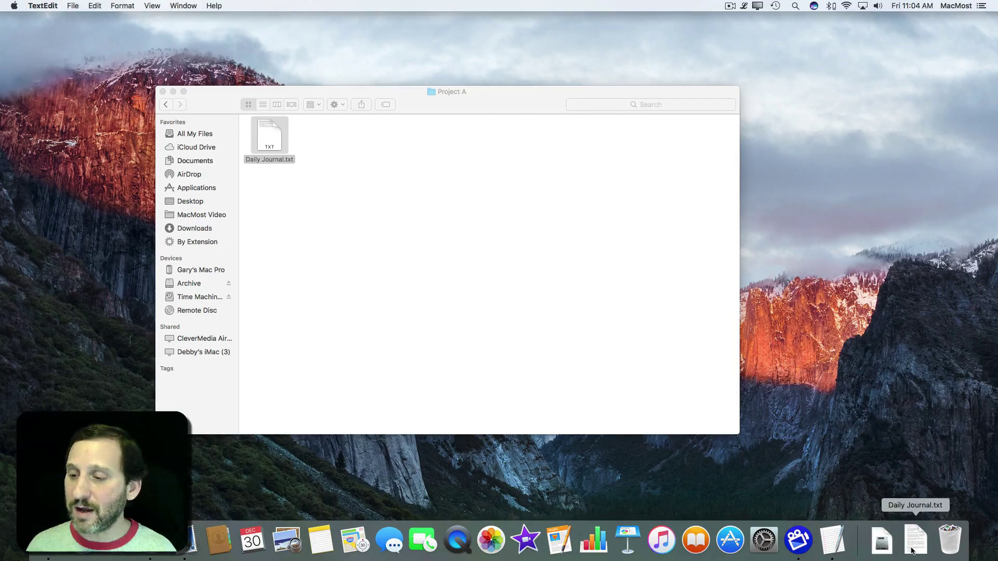
click(913, 544)
click(234, 17)
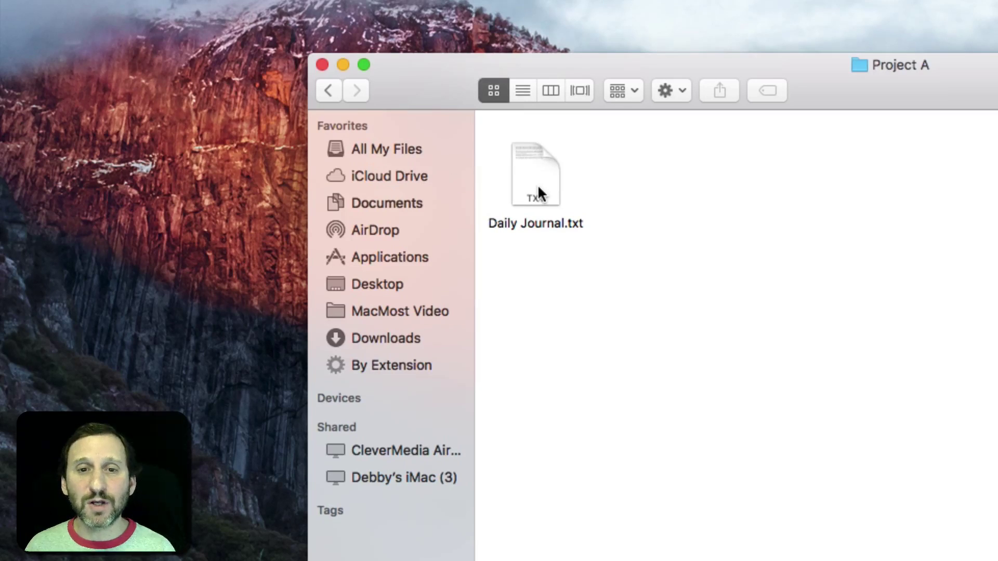
Drag Daily Journal.txt from Project A into the sidebar Favorites between Applications and Desktop
drag(537, 184, 349, 268)
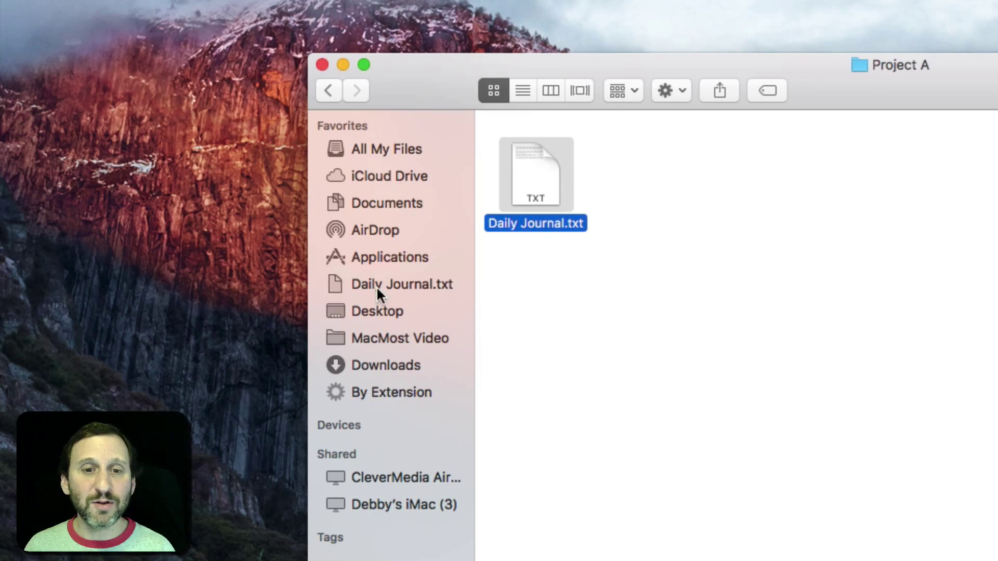
Test the journal's sidebar shortcut, then add a Daily Journal.txt toolbar shortcut and open it
click(358, 283)
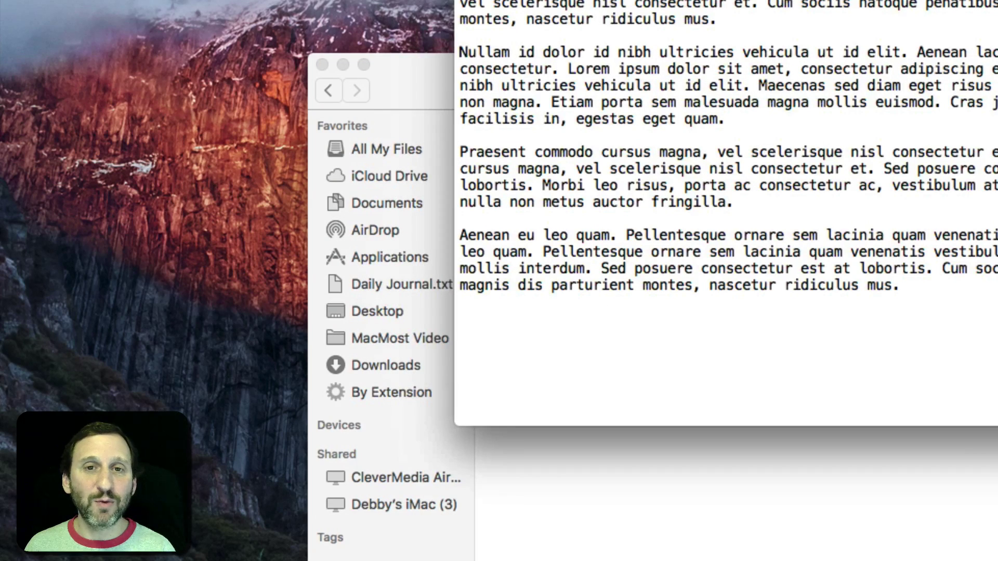
key(super+w)
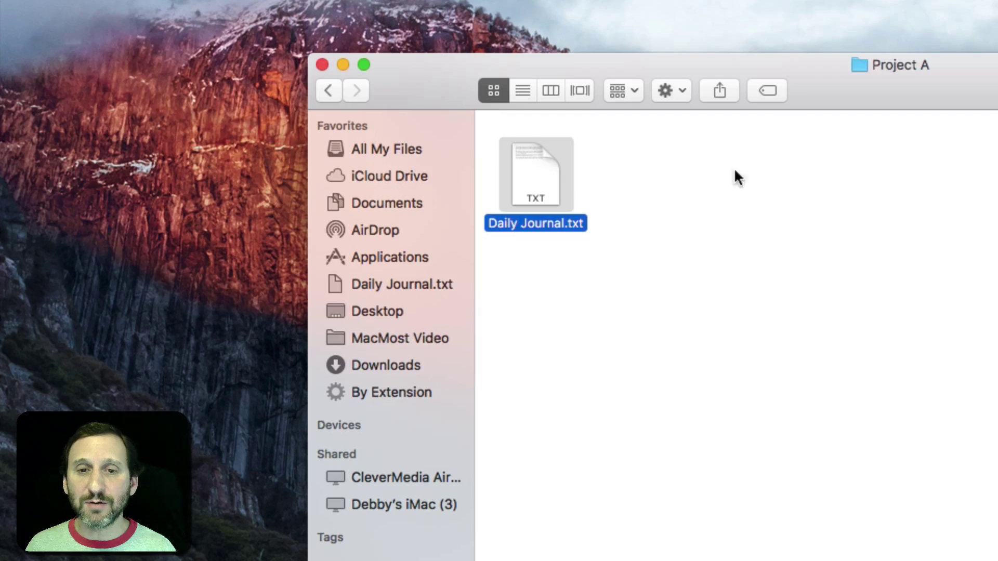
drag(527, 178, 902, 95)
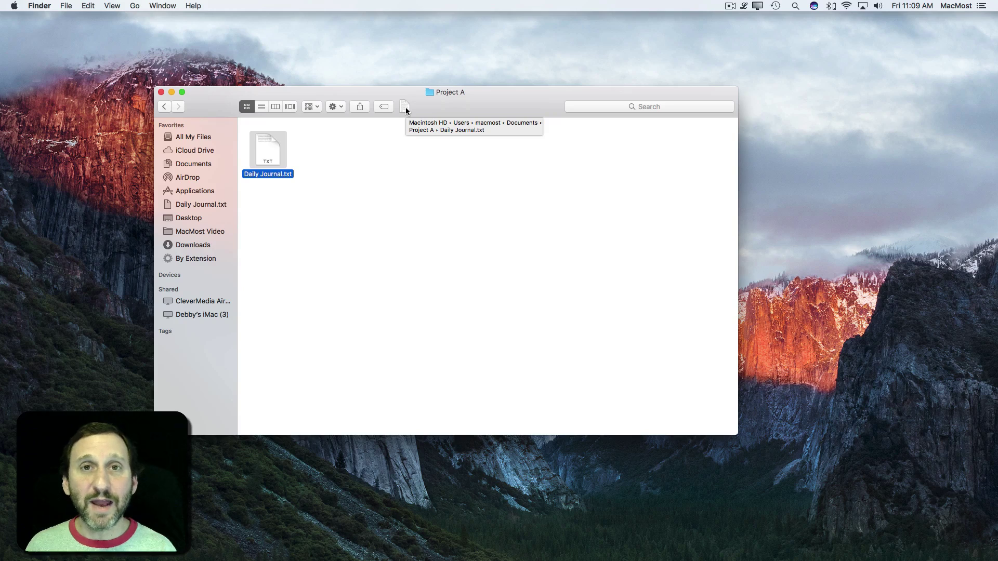
click(405, 107)
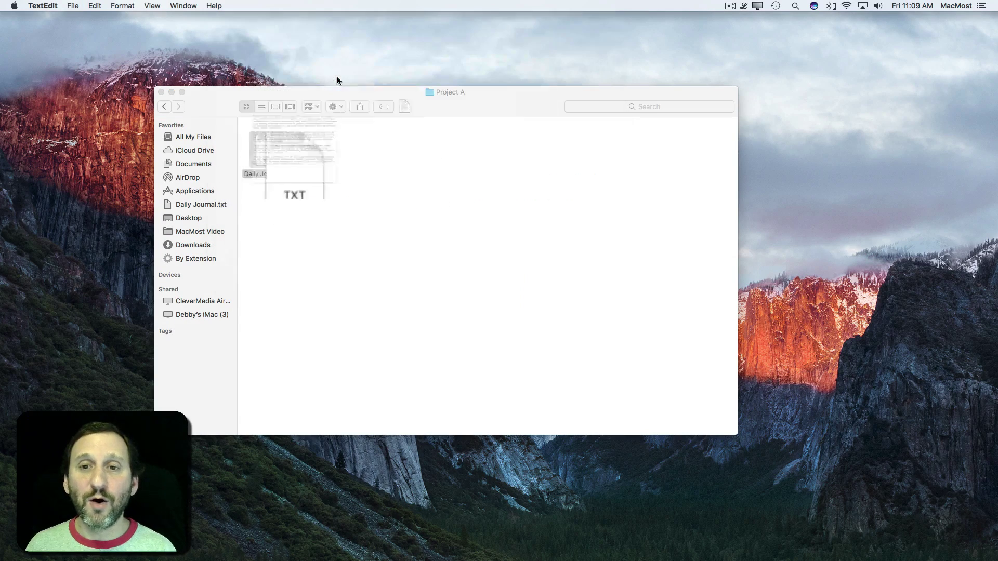
click(415, 110)
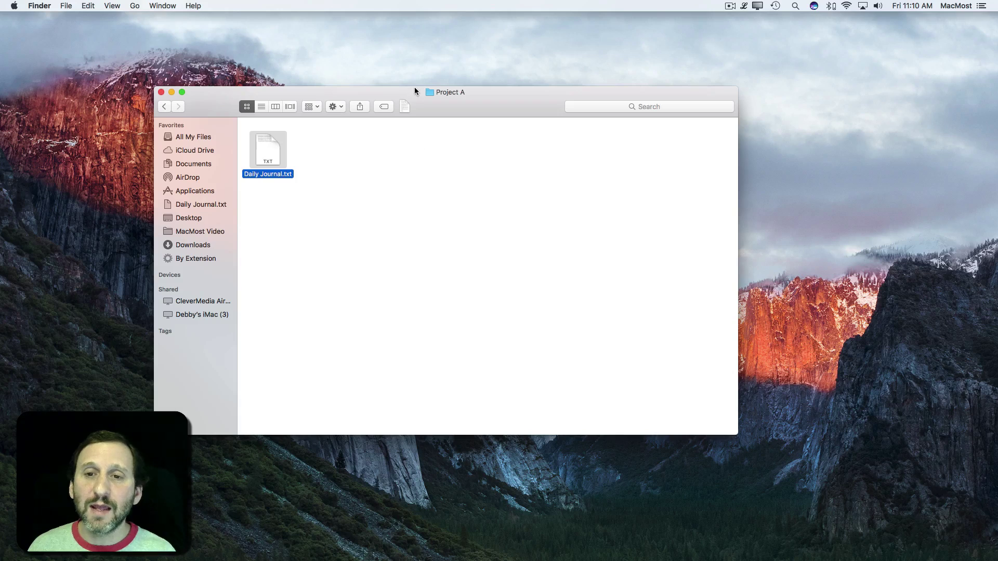
Remove the Daily Journal.txt shortcuts from the Finder toolbar and sidebar Favorites
drag(403, 108, 423, 128)
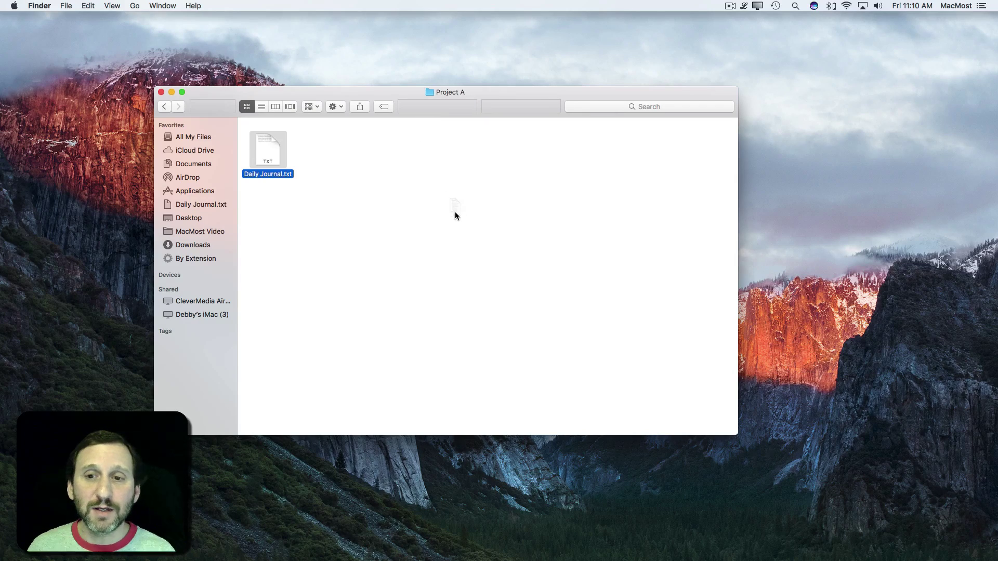
drag(463, 284, 462, 314)
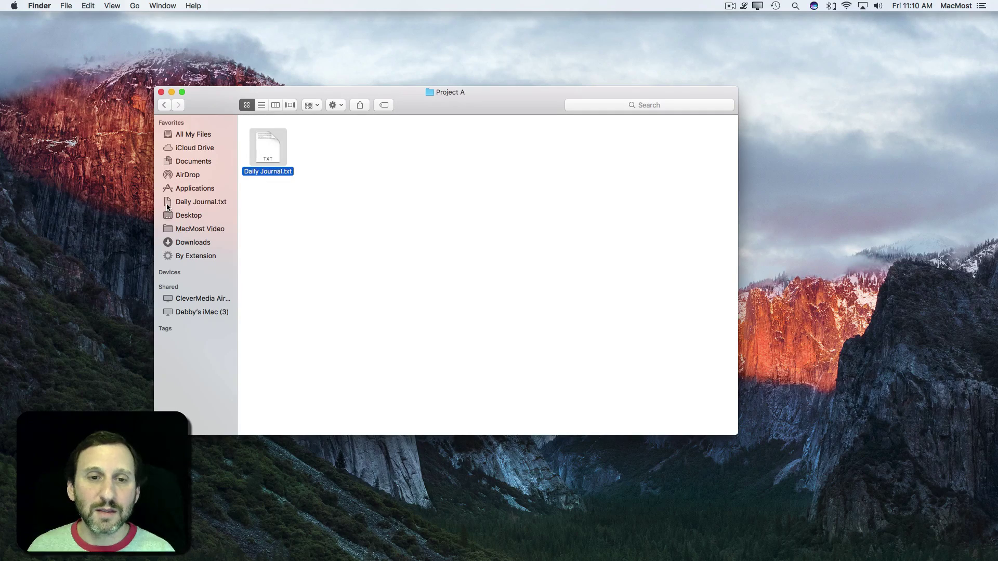
drag(169, 203, 47, 198)
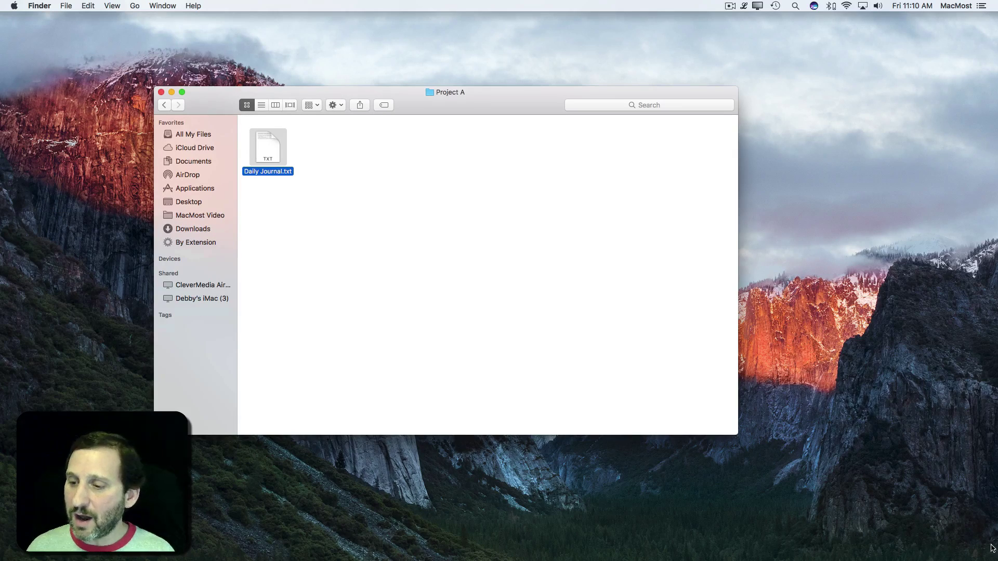
Drag the Daily Journal.txt shortcut out of the Dock to remove it
mouse_move(879, 553)
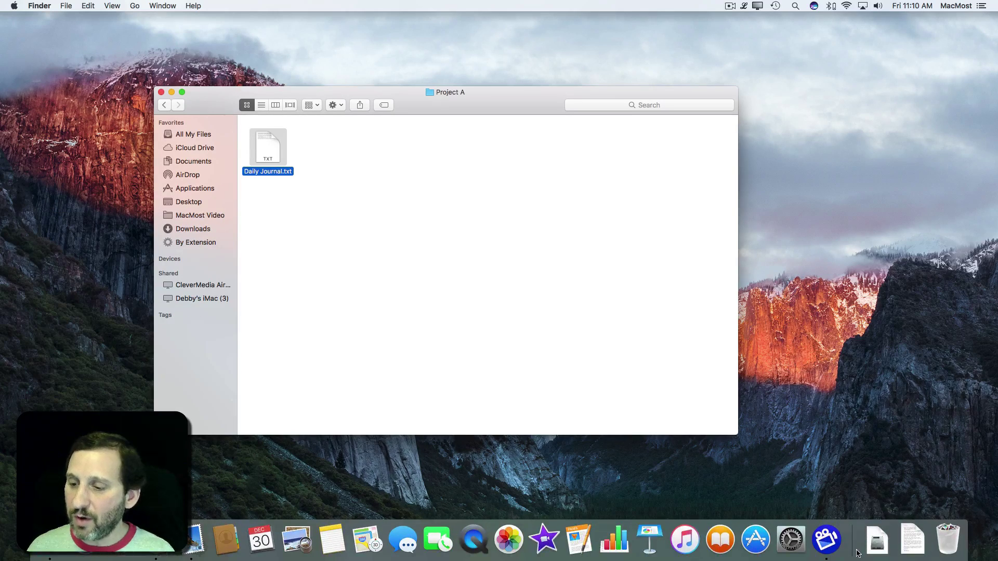
right_click(909, 547)
click(913, 552)
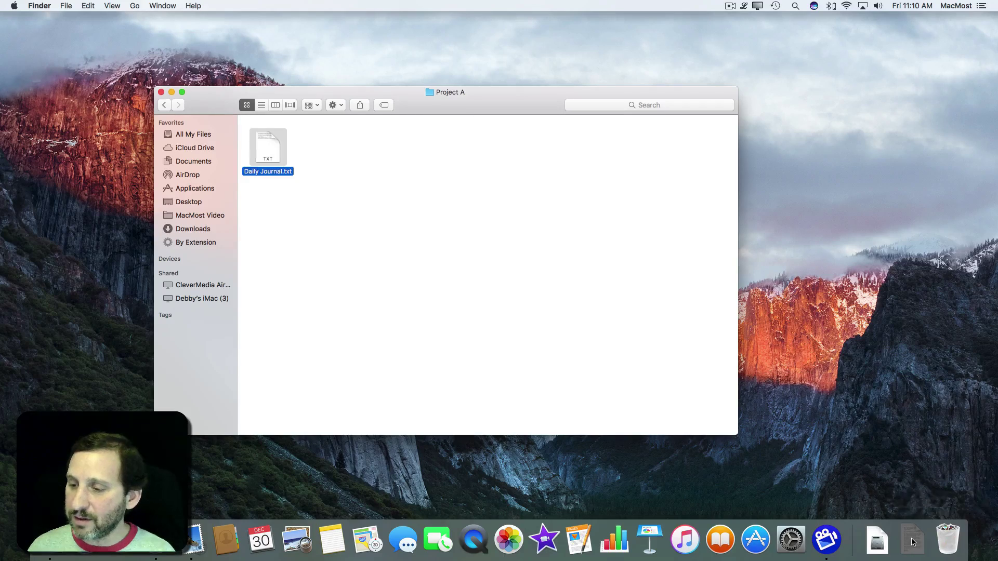
drag(914, 550, 887, 92)
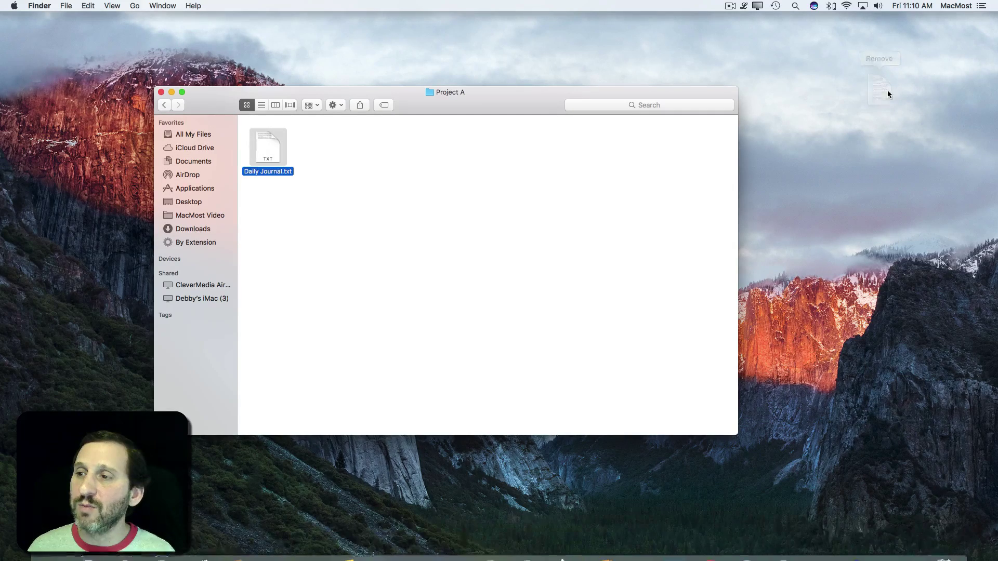